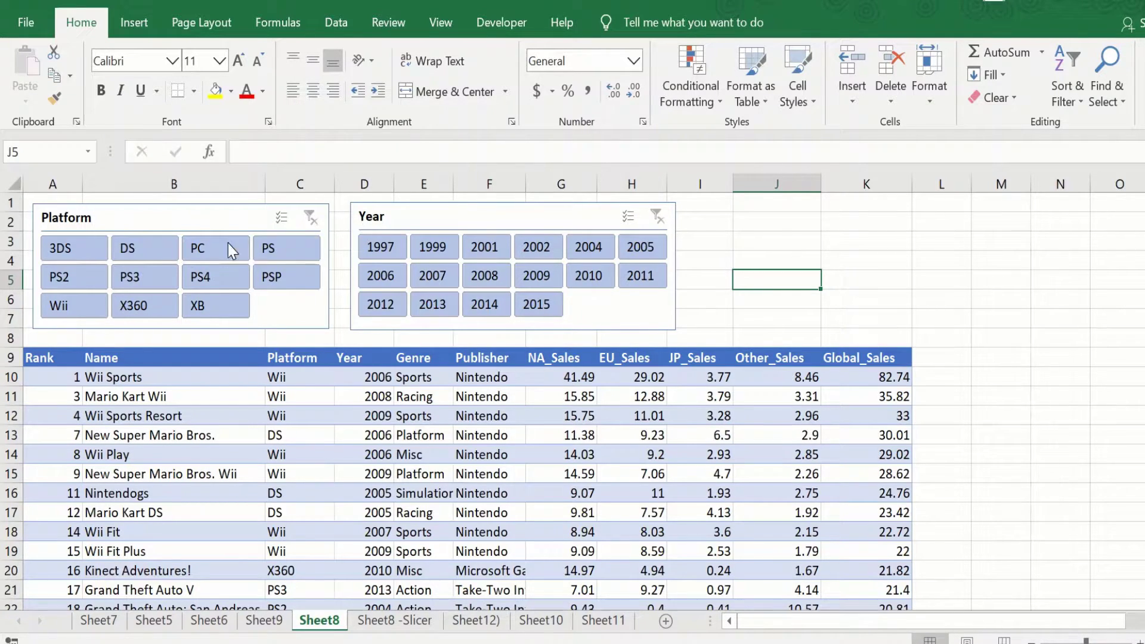
pyautogui.click(163, 272)
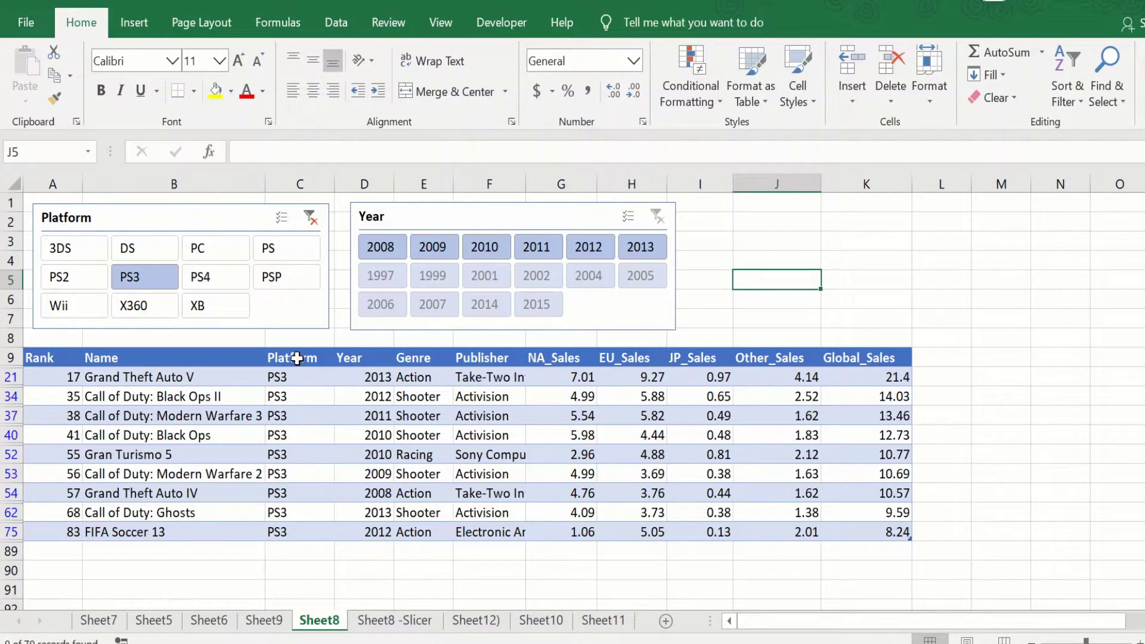
pyautogui.click(866, 278)
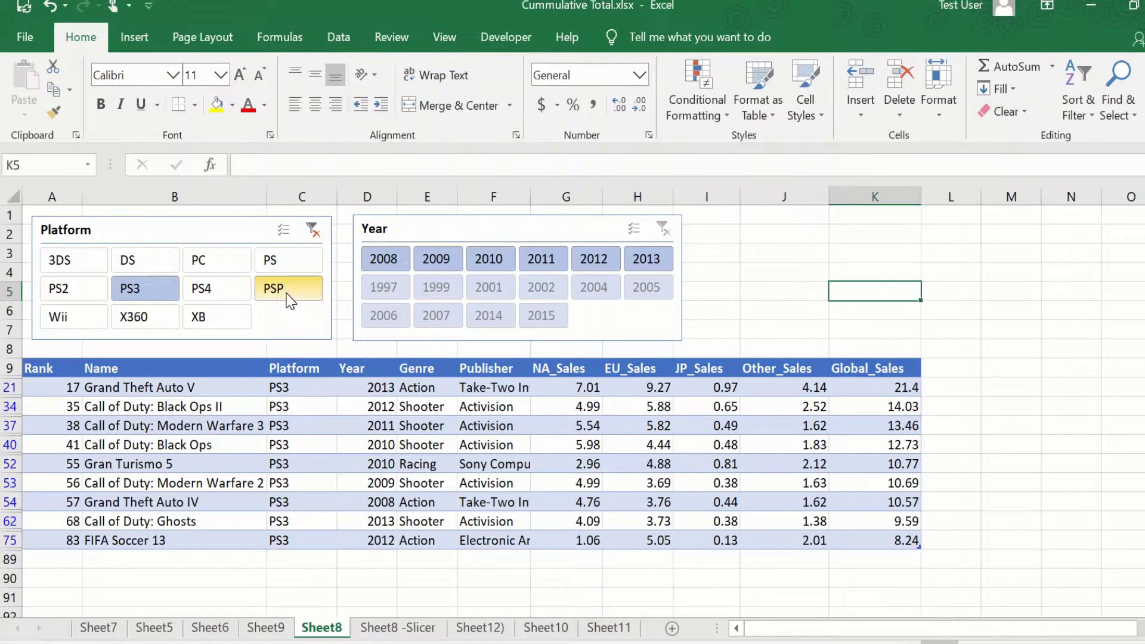
# Step: Enable Multi-Select on the Platform slicer and add X360 alongside PS3
pyautogui.click(289, 234)
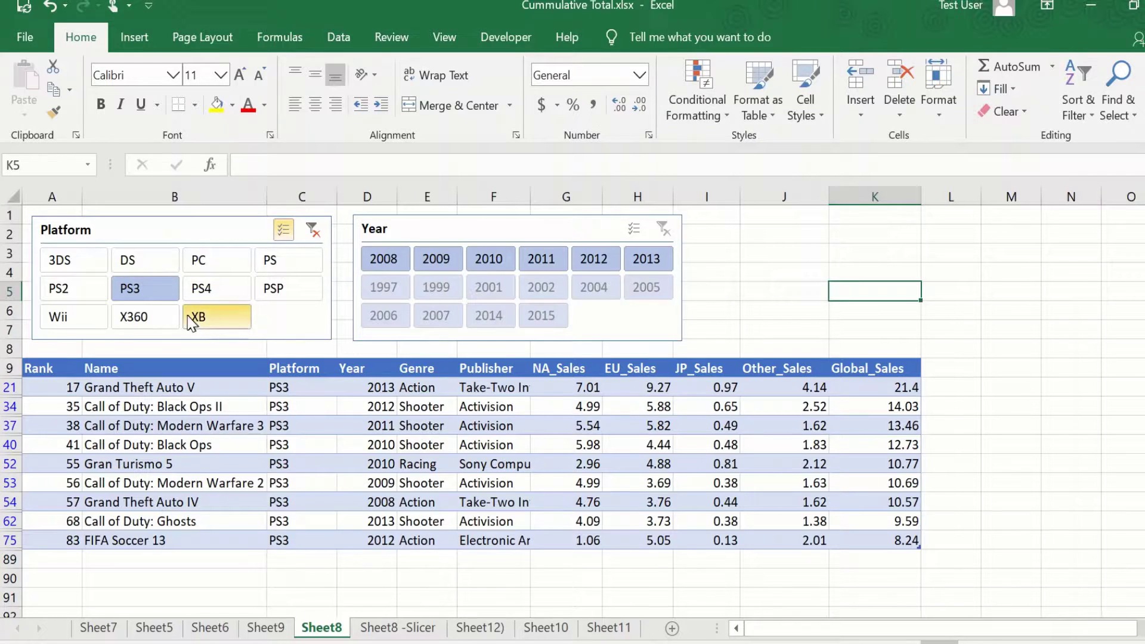
pyautogui.click(139, 320)
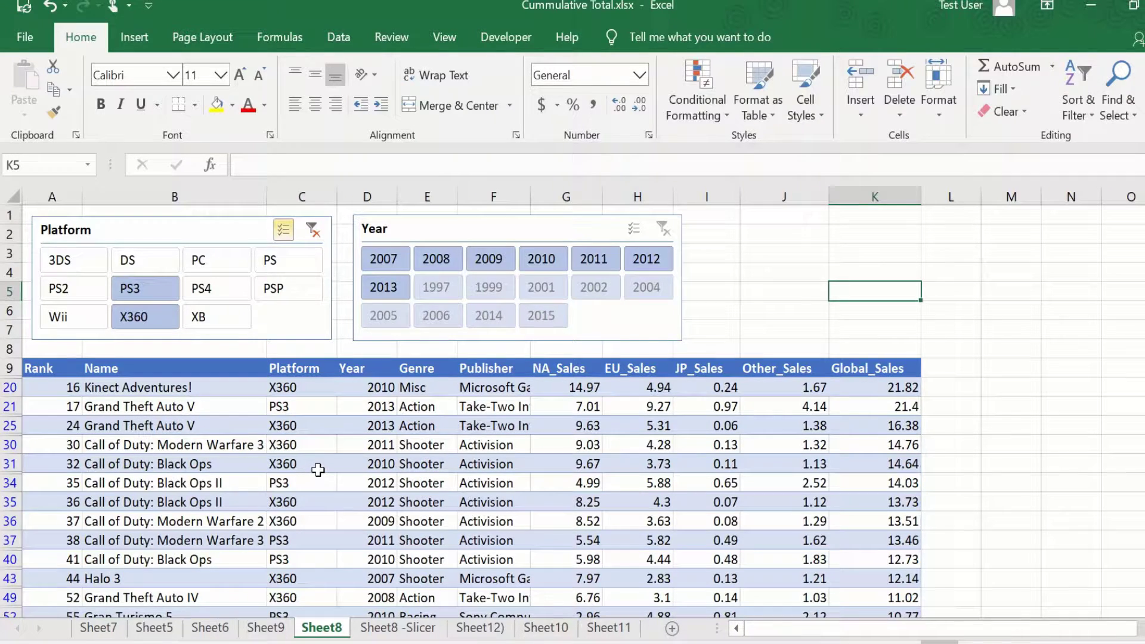
pyautogui.click(312, 229)
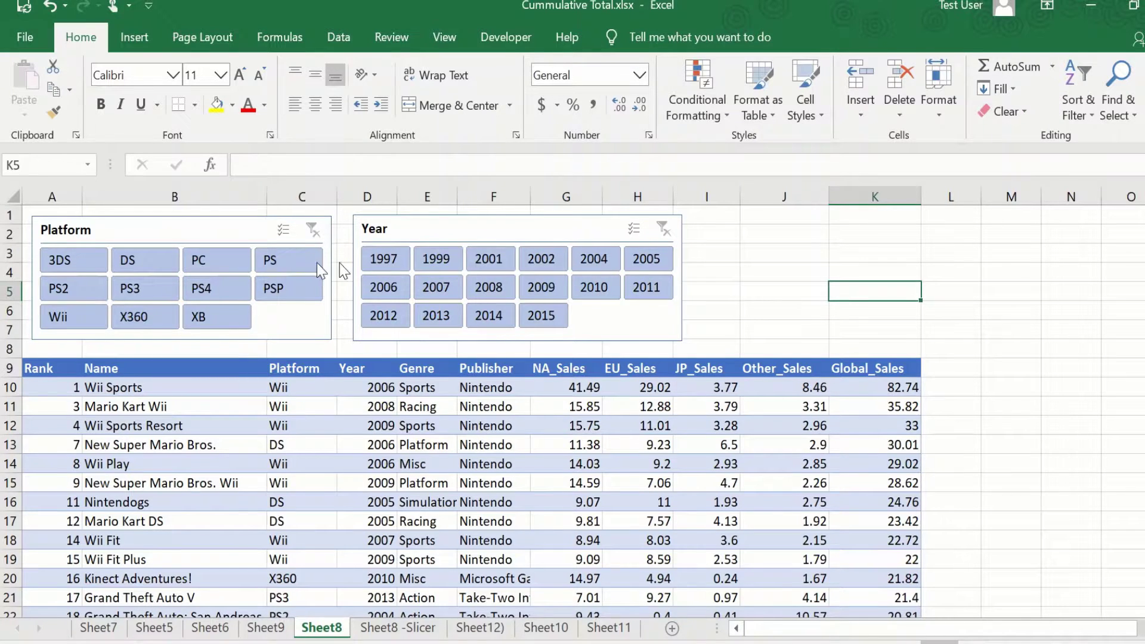
pyautogui.click(145, 288)
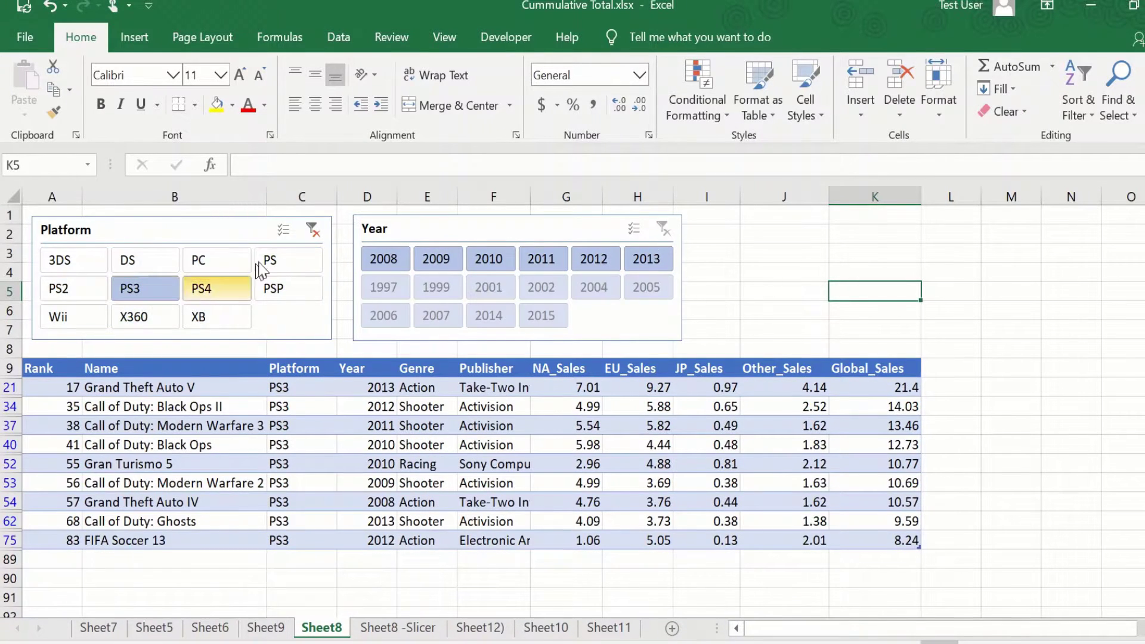
pyautogui.click(283, 230)
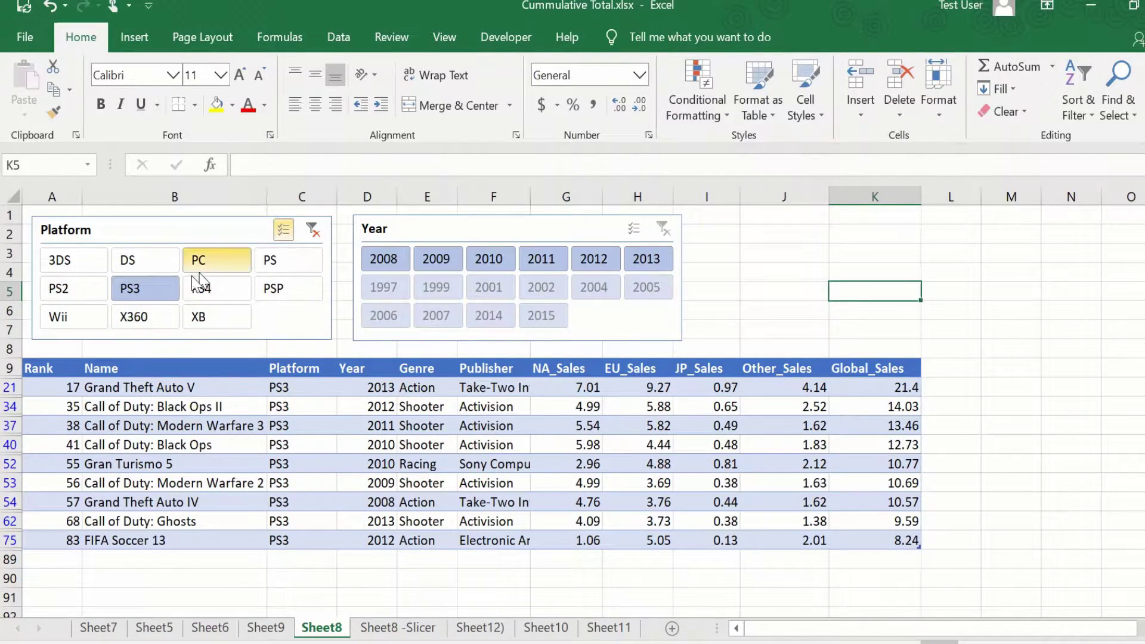
pyautogui.click(145, 317)
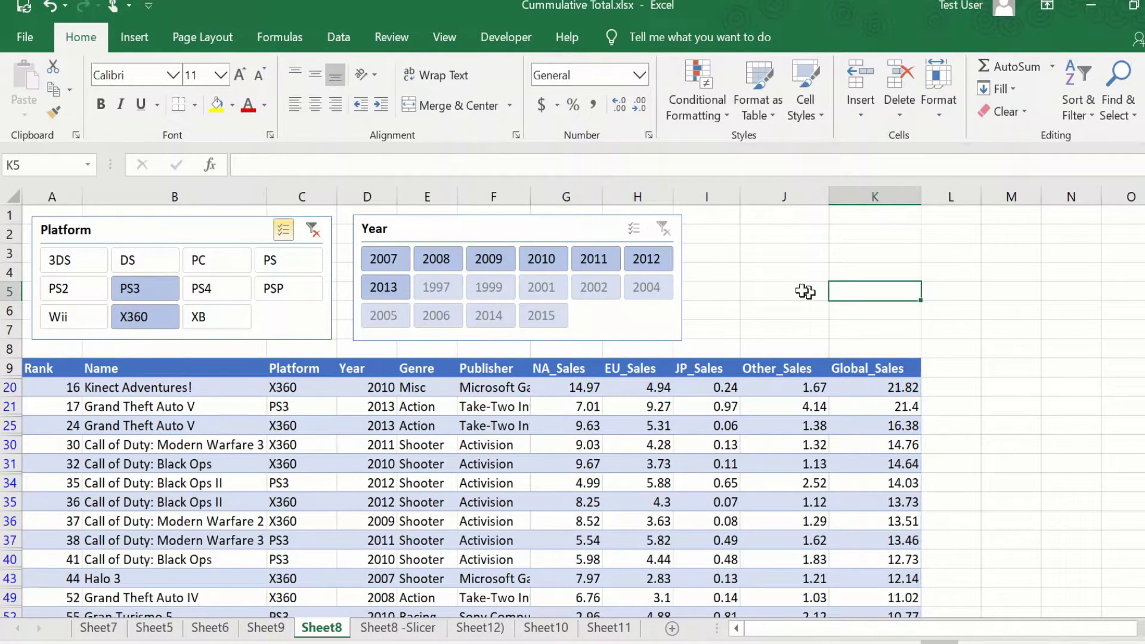
pyautogui.scroll(-2, 381, 442)
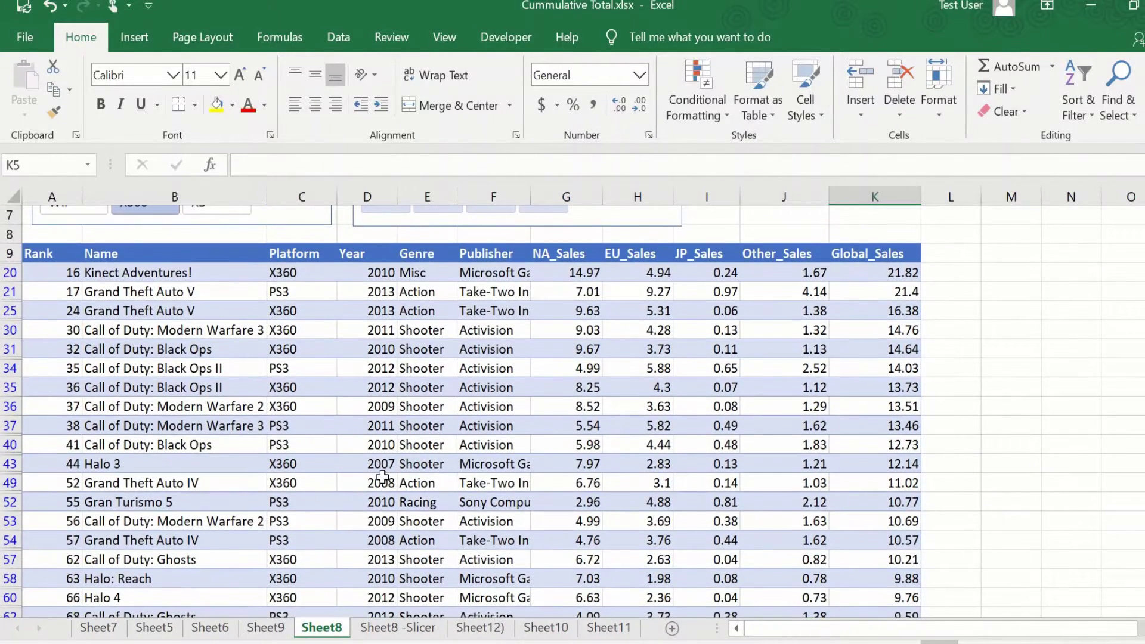
pyautogui.scroll(-2, 380, 467)
pyautogui.scroll(3, 383, 464)
pyautogui.scroll(1, 383, 464)
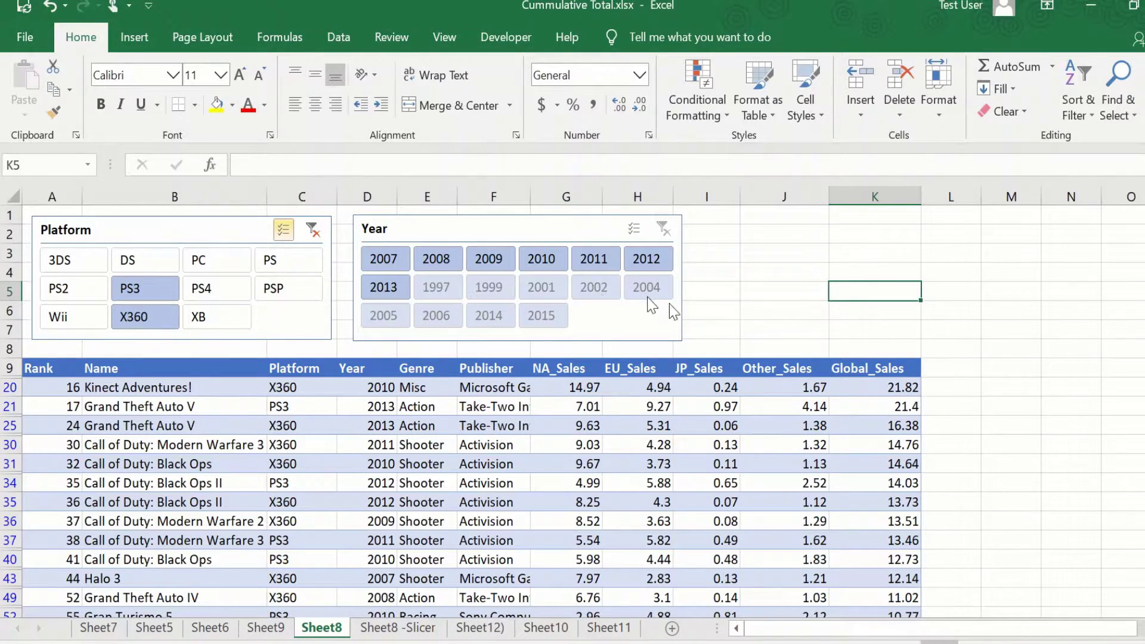
# Step: Filter the Year slicer to 2013, leaving five PS3 and X360 games led by Grand Theft Auto V
pyautogui.click(387, 290)
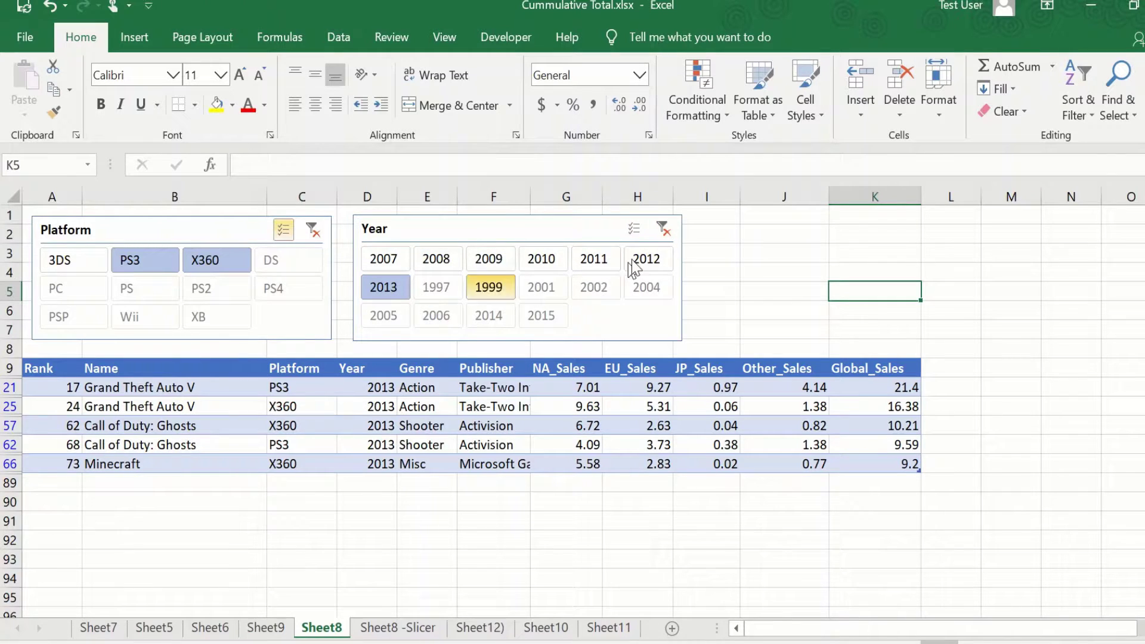
# Step: Clear the Year filter, then filter to 1997 and the PS platform
pyautogui.click(662, 228)
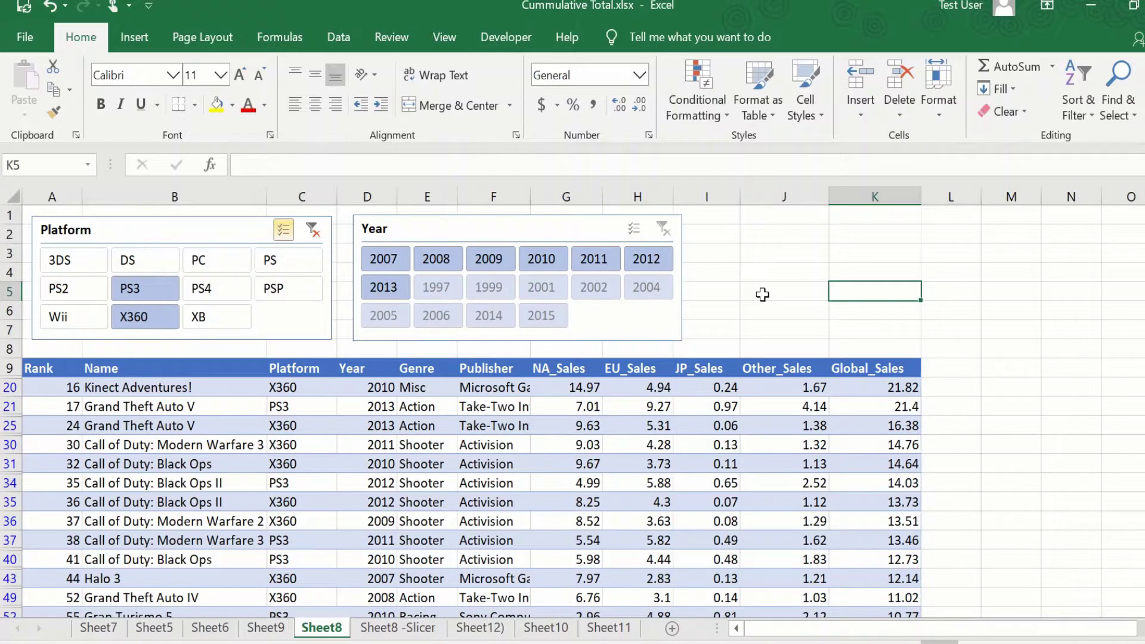
pyautogui.click(441, 291)
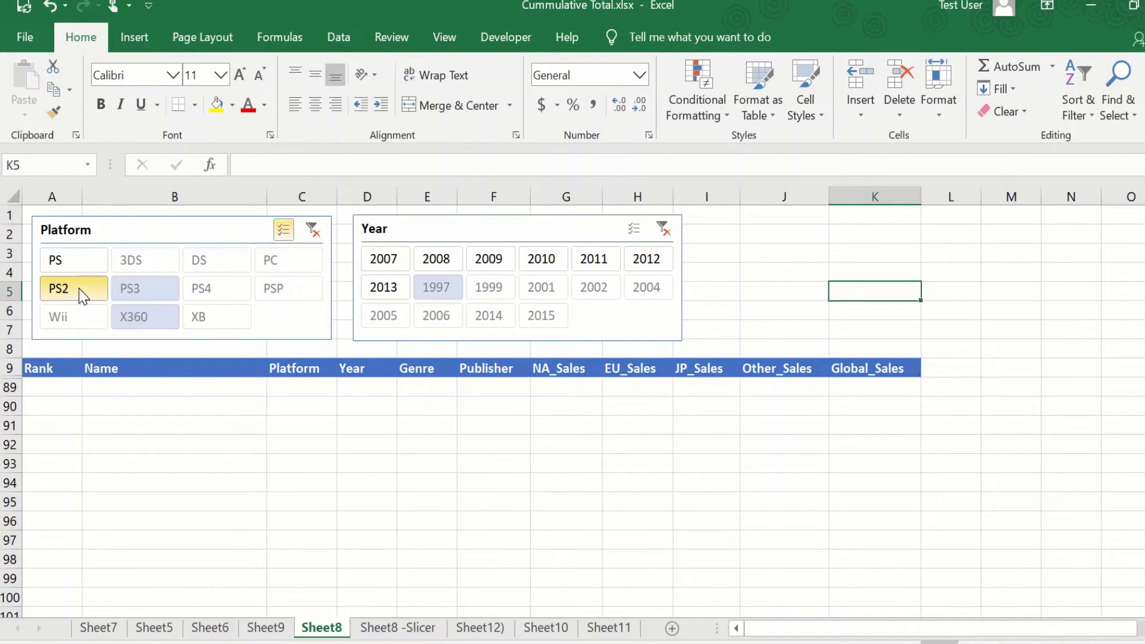
pyautogui.click(84, 263)
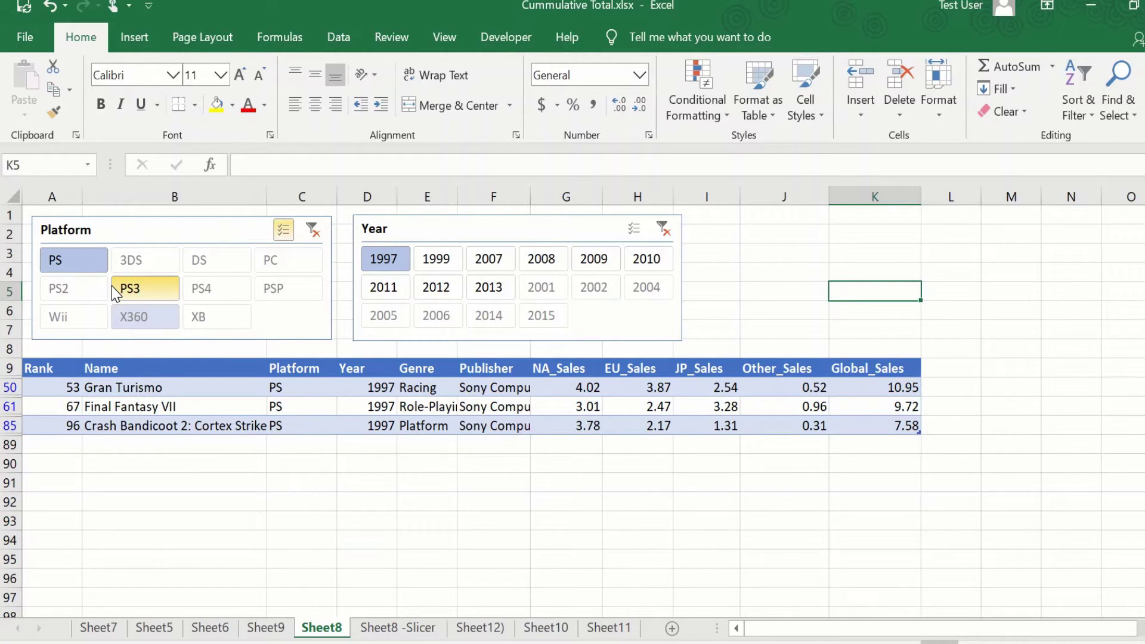
# Step: Clear the Platform and Year slicer filters and select cell E13 in the table
pyautogui.click(306, 230)
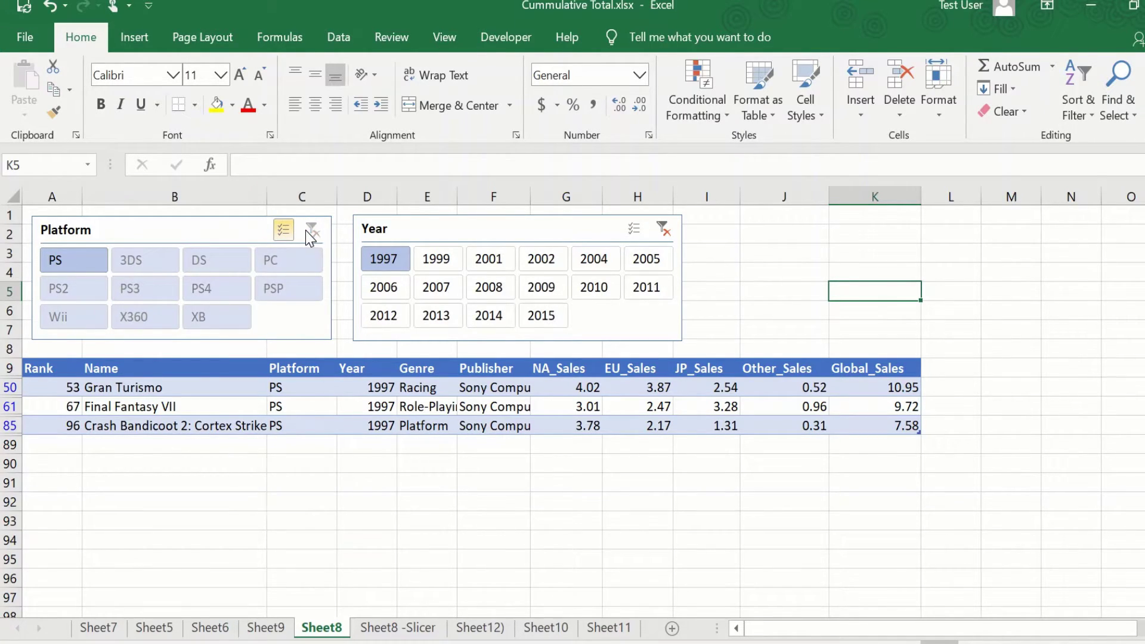
pyautogui.click(662, 229)
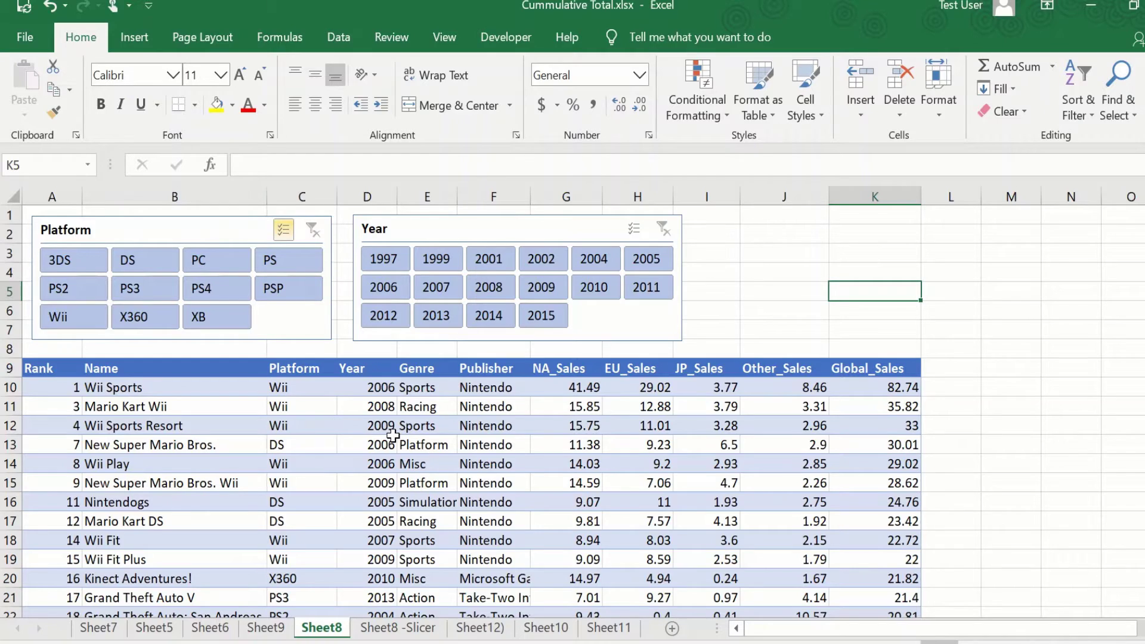
pyautogui.click(449, 438)
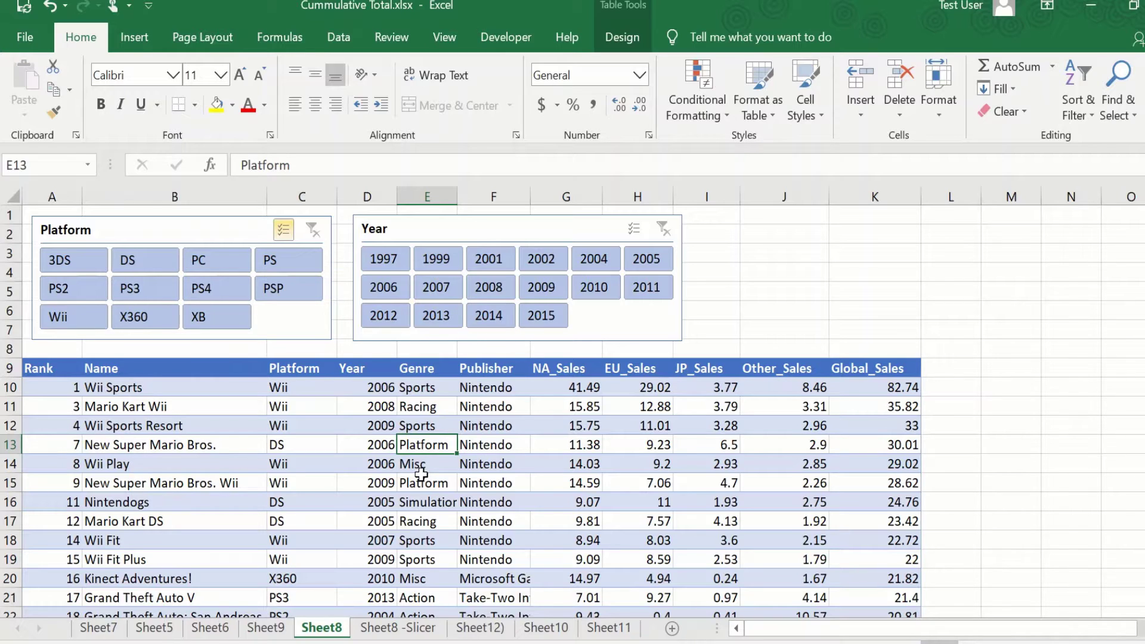
# Step: Insert a Genre slicer for the sales table via Insert > Slicer
pyautogui.click(133, 38)
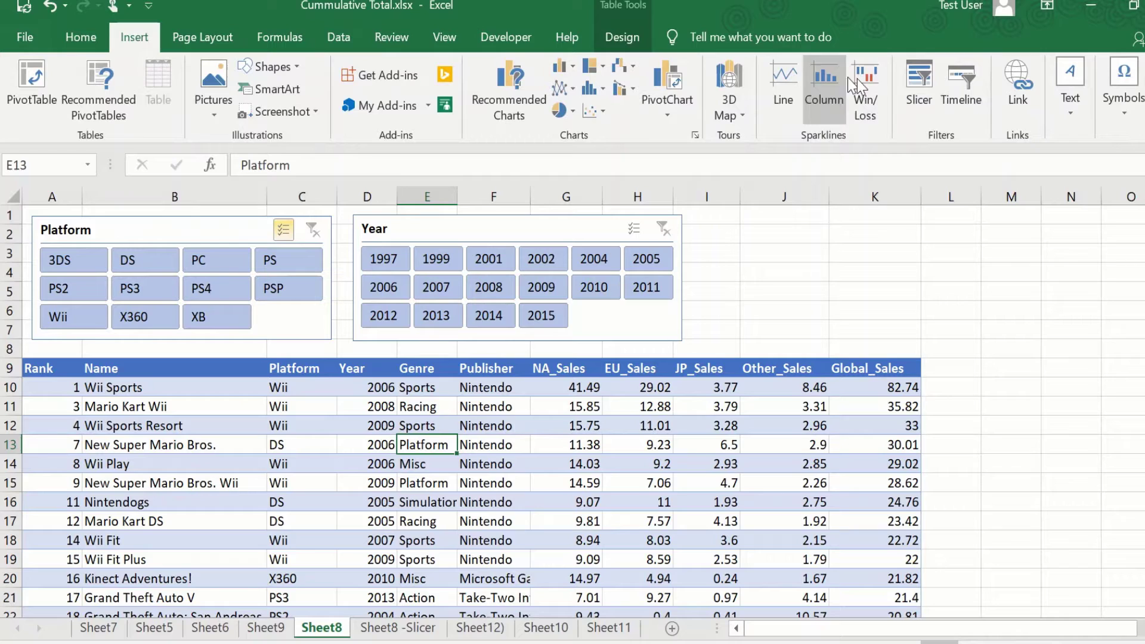
pyautogui.click(915, 89)
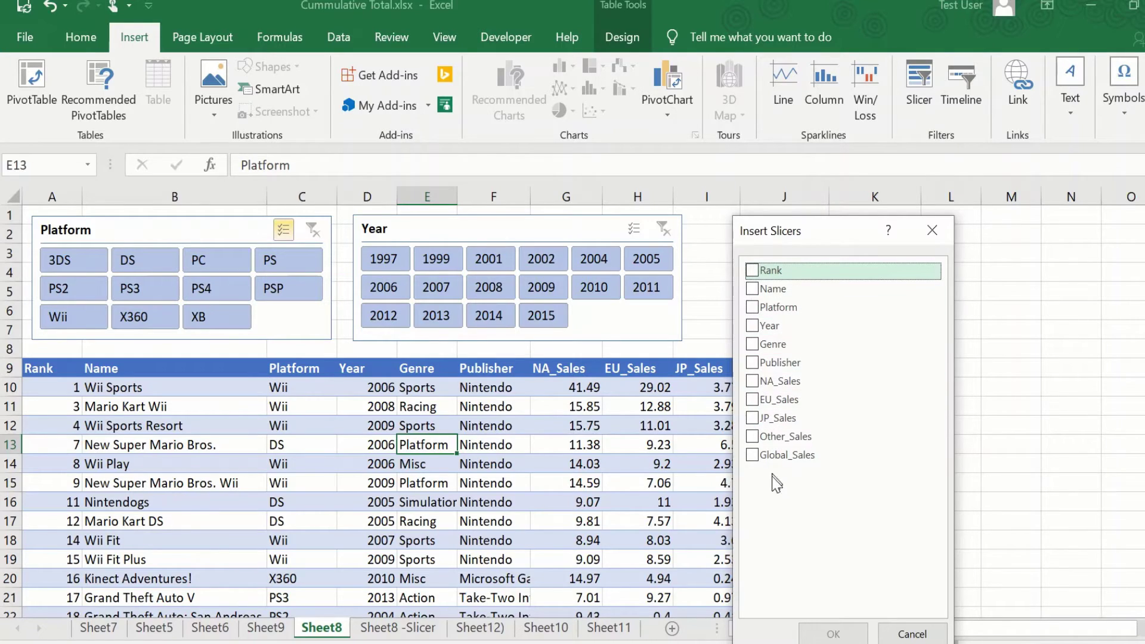
pyautogui.click(751, 346)
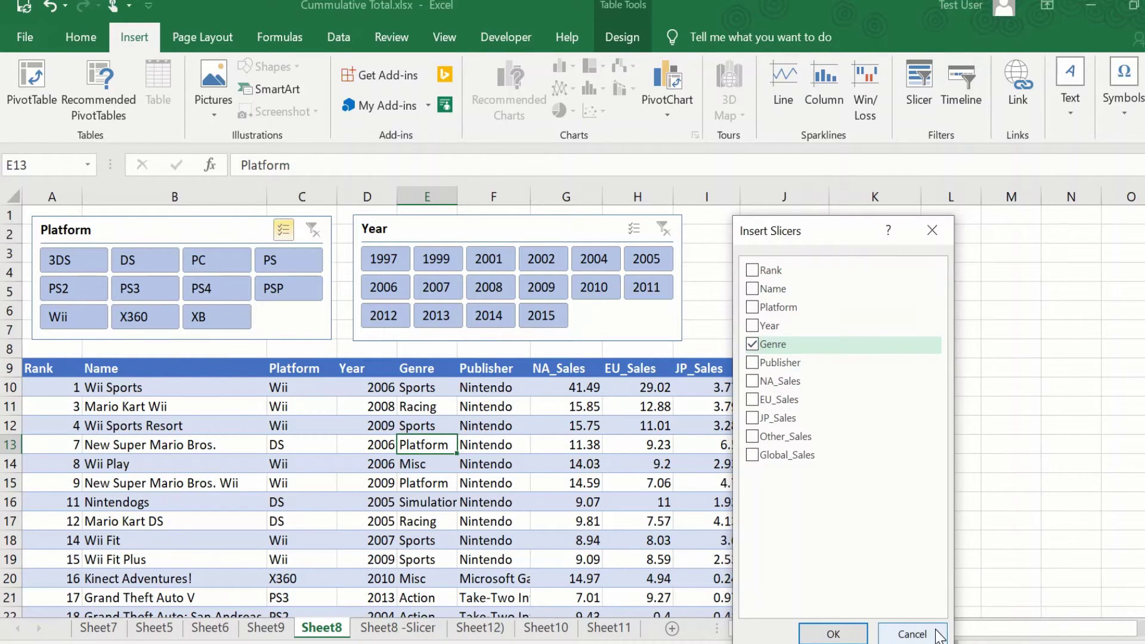
pyautogui.click(833, 634)
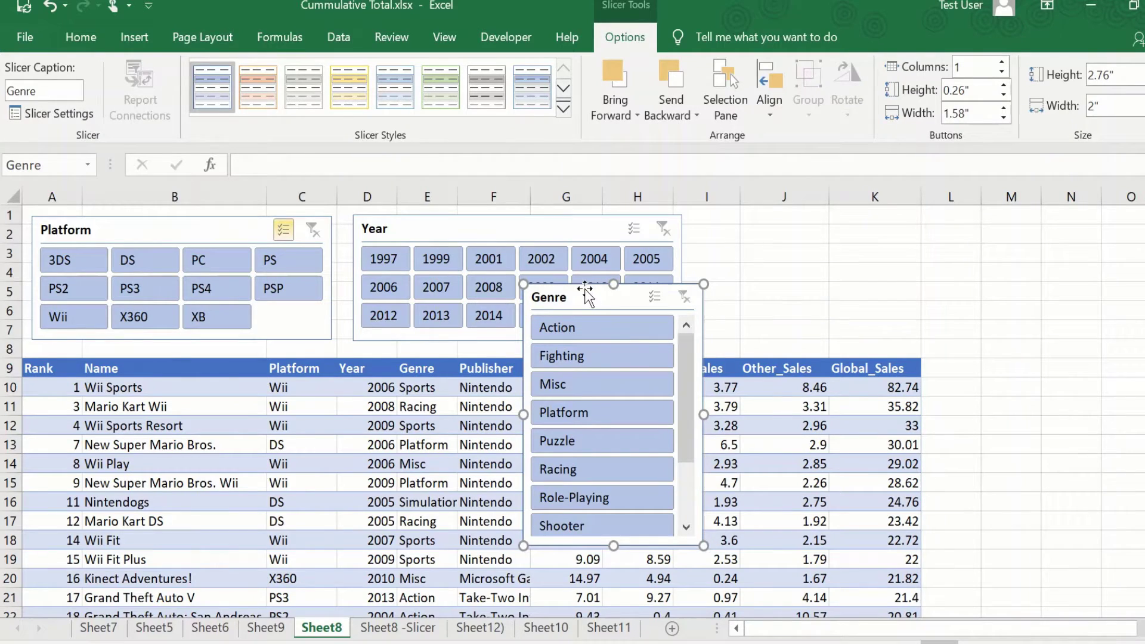
# Step: Move the Genre slicer to the right of the sales table
pyautogui.moveTo(585, 289); pyautogui.dragTo(1014, 233)
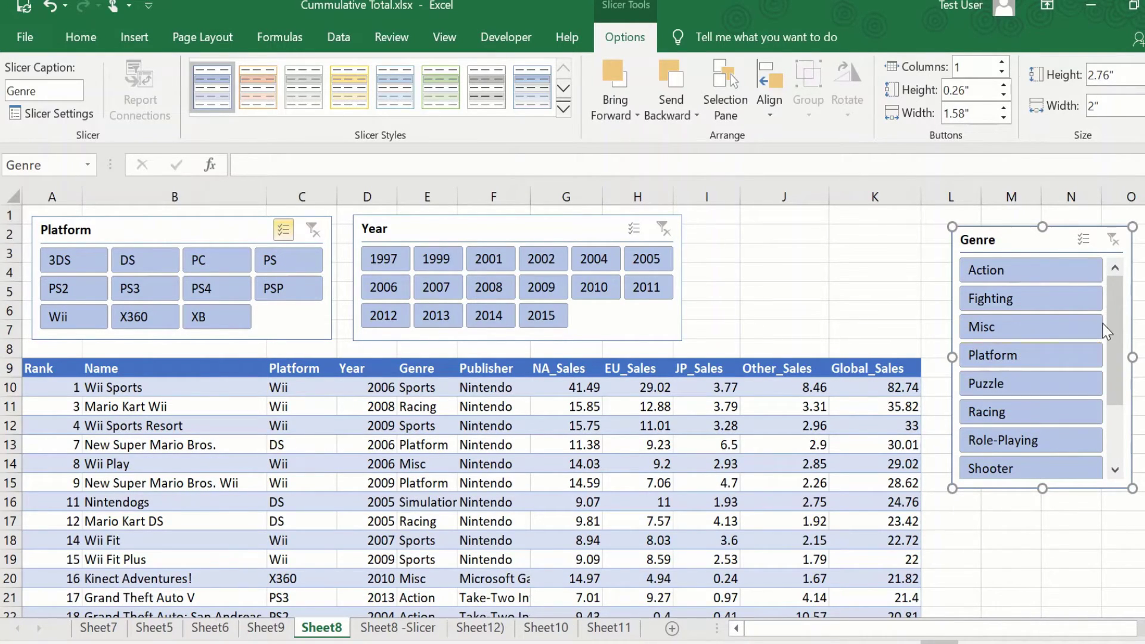
pyautogui.scroll(-3, 1114, 314)
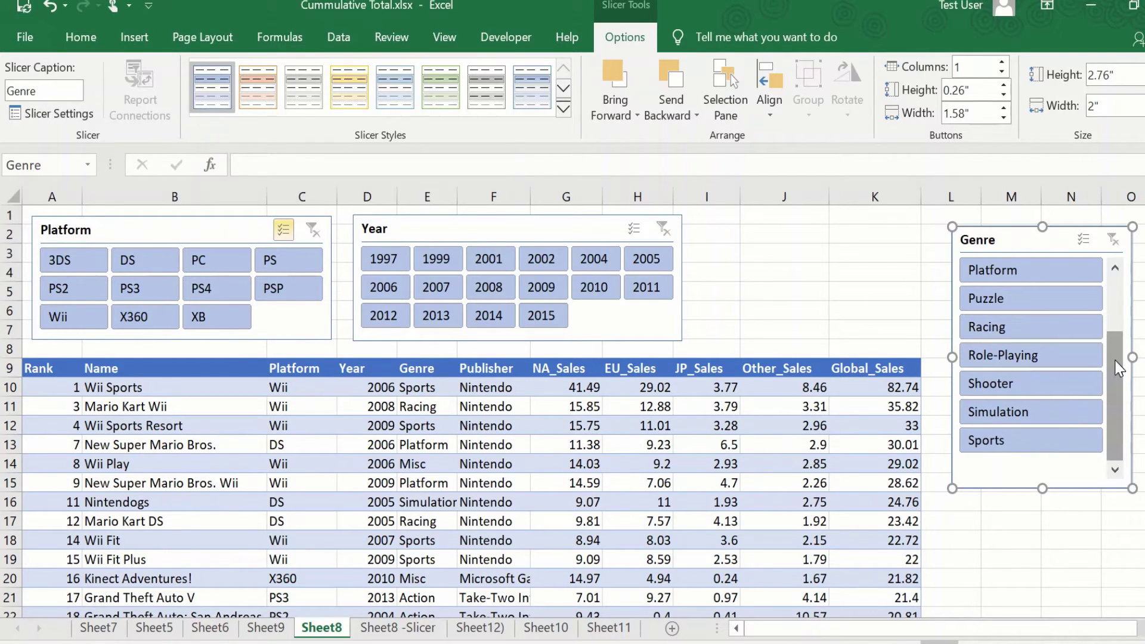
pyautogui.scroll(3, 1129, 303)
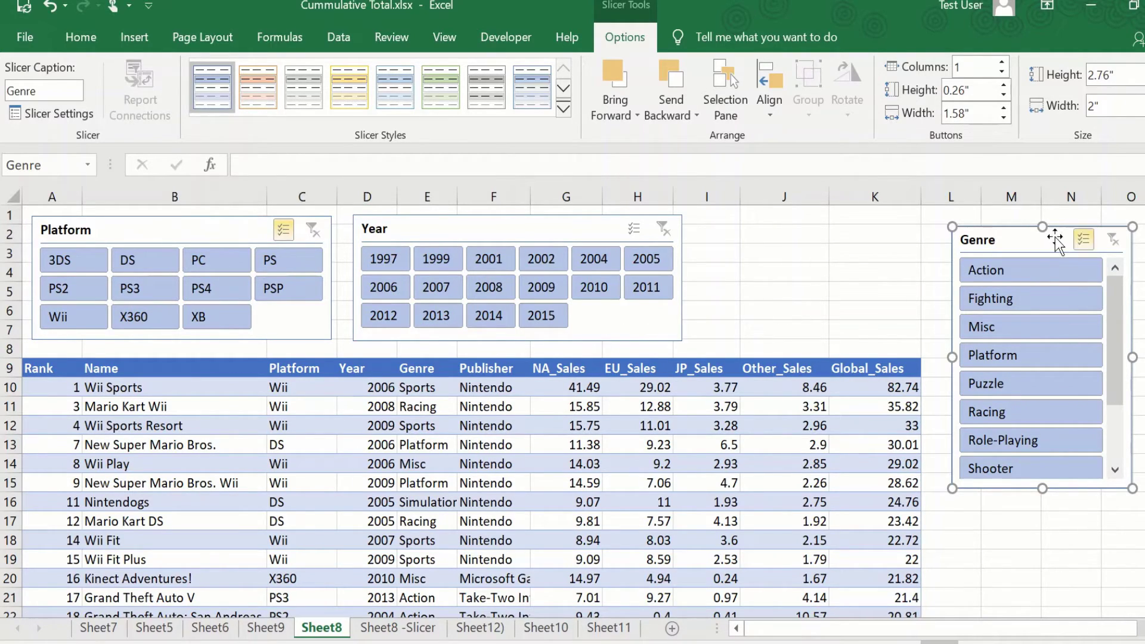
# Step: Try the Action and Misc genre filters, then clear the Genre filter
pyautogui.click(1020, 281)
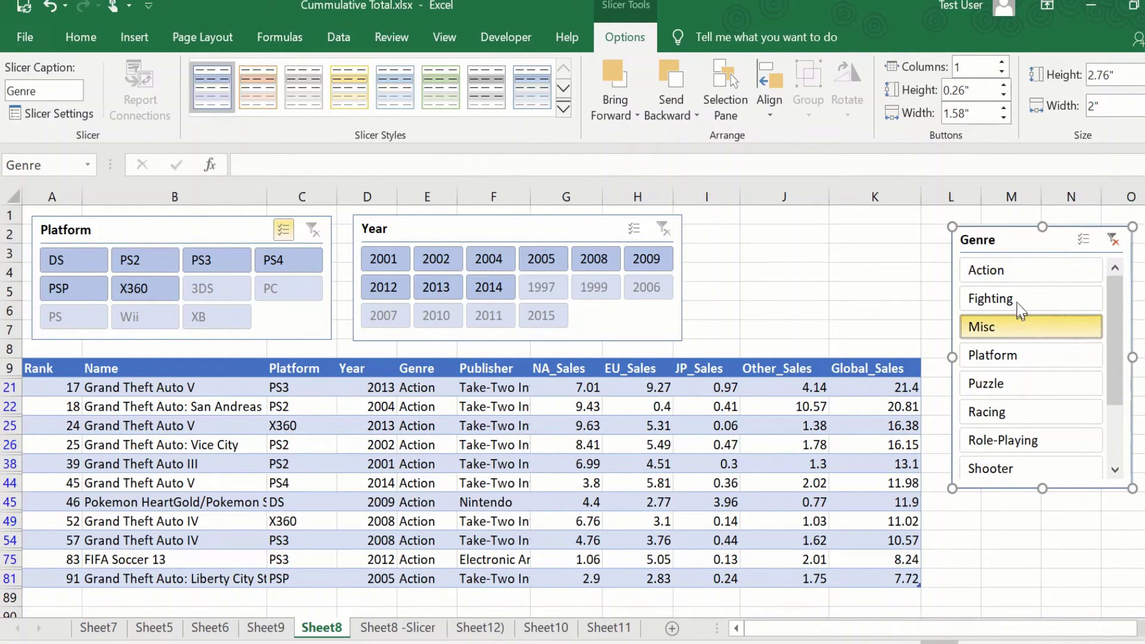
pyautogui.click(1021, 322)
pyautogui.click(1113, 239)
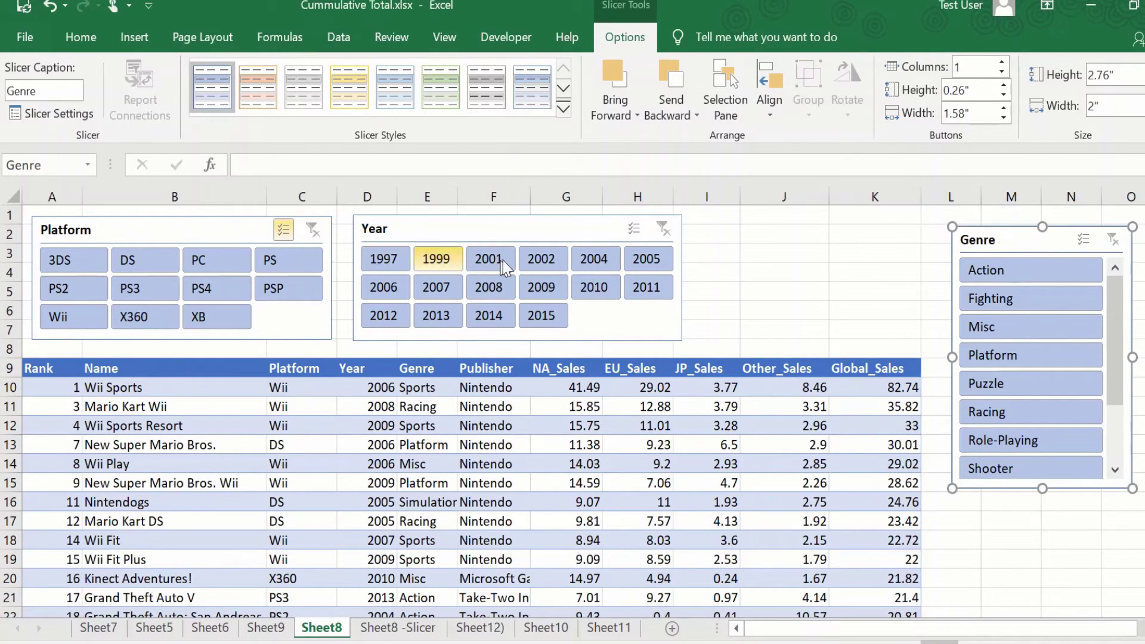
# Step: Set the Genre slicer to display its buttons in 3 columns
pyautogui.click(972, 66)
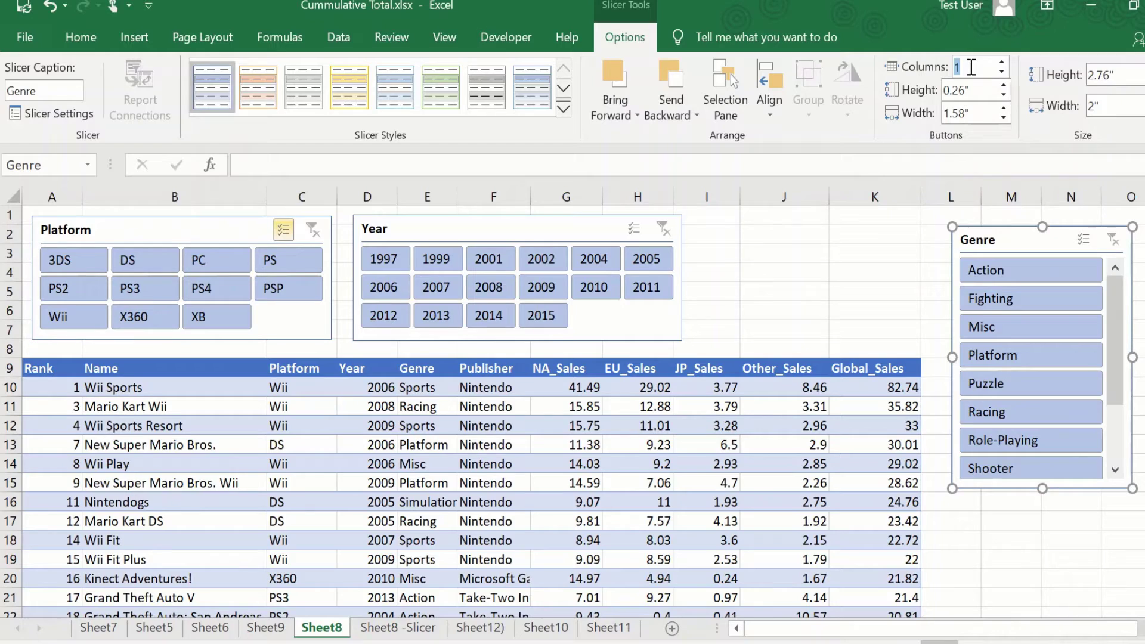
pyautogui.write('3')
pyautogui.press('Return')
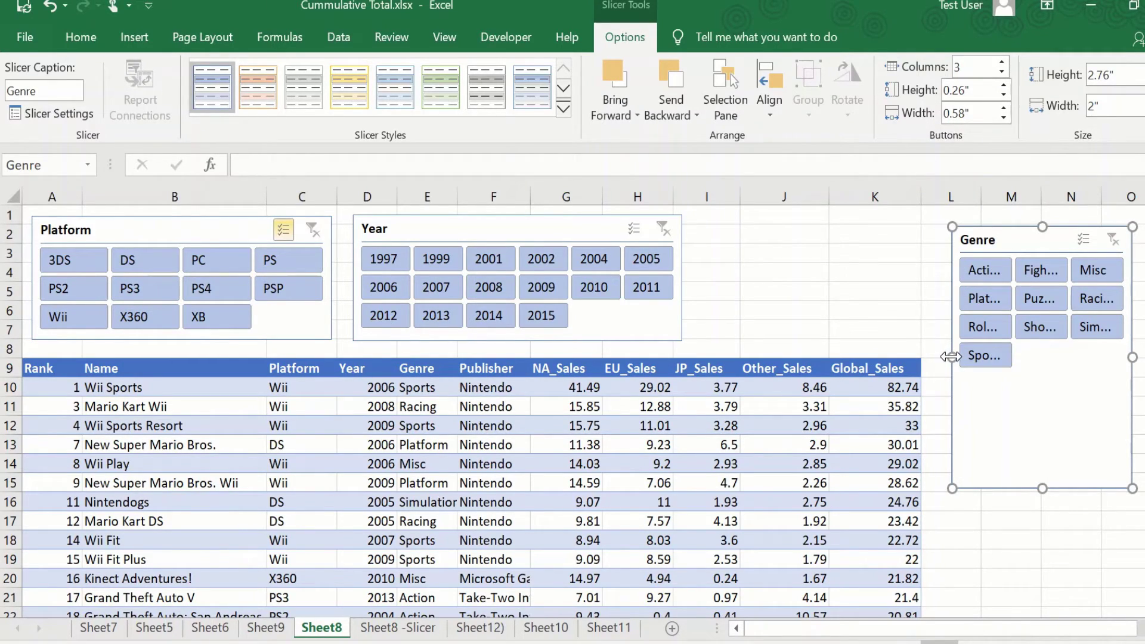
# Step: Widen and shorten the Genre slicer and place it beside the Year slicer
pyautogui.moveTo(958, 359); pyautogui.dragTo(792, 334)
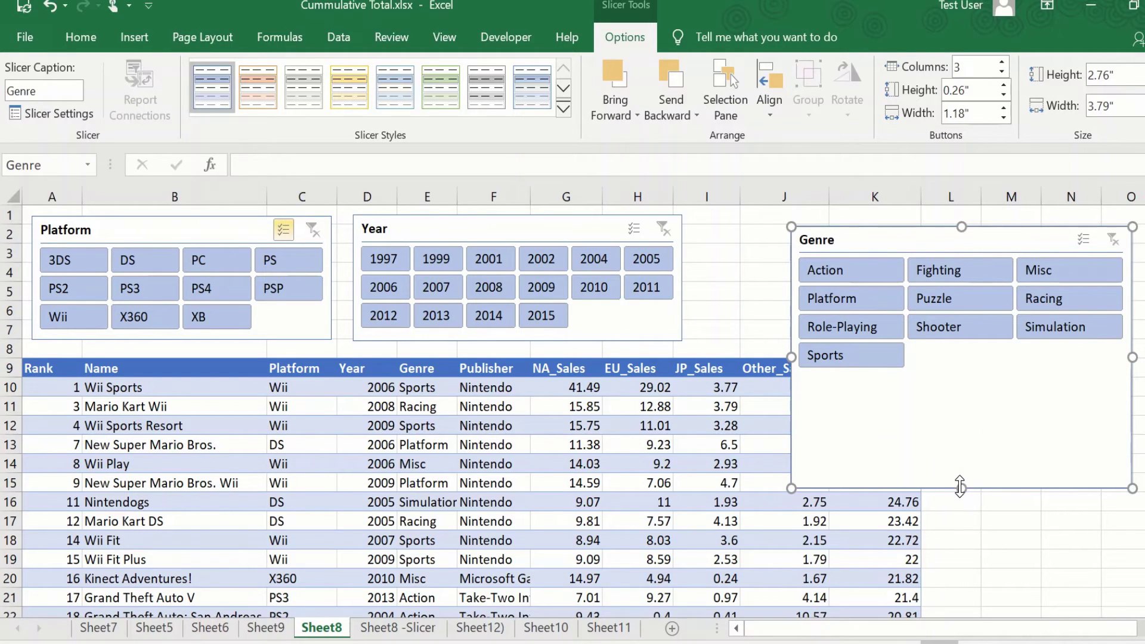
pyautogui.moveTo(958, 485); pyautogui.dragTo(957, 376)
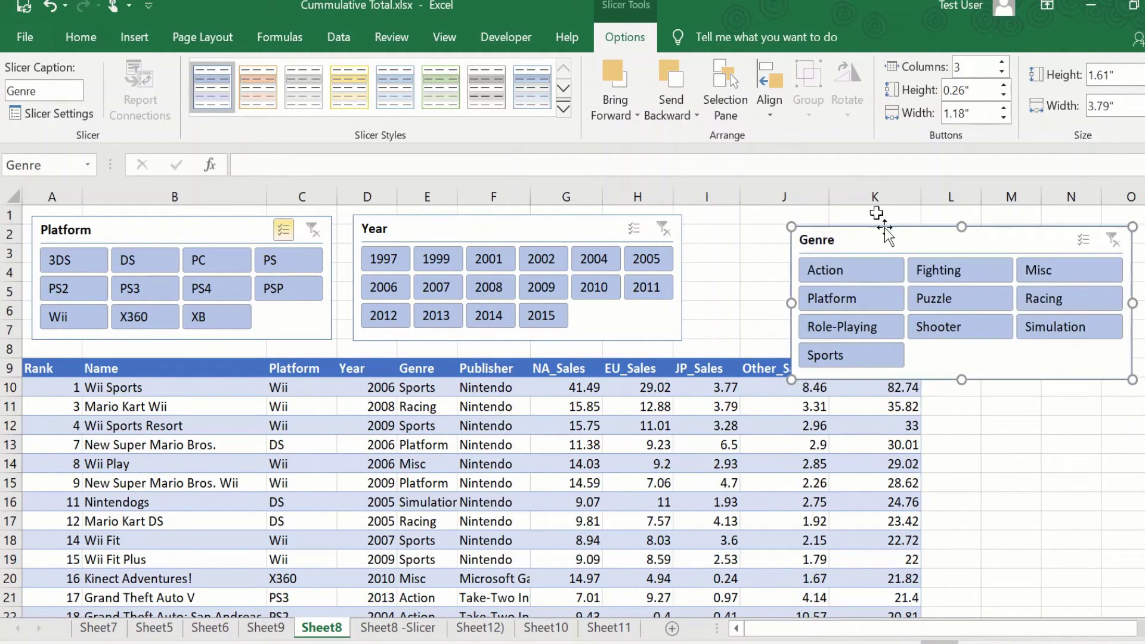
pyautogui.moveTo(866, 227); pyautogui.dragTo(771, 217)
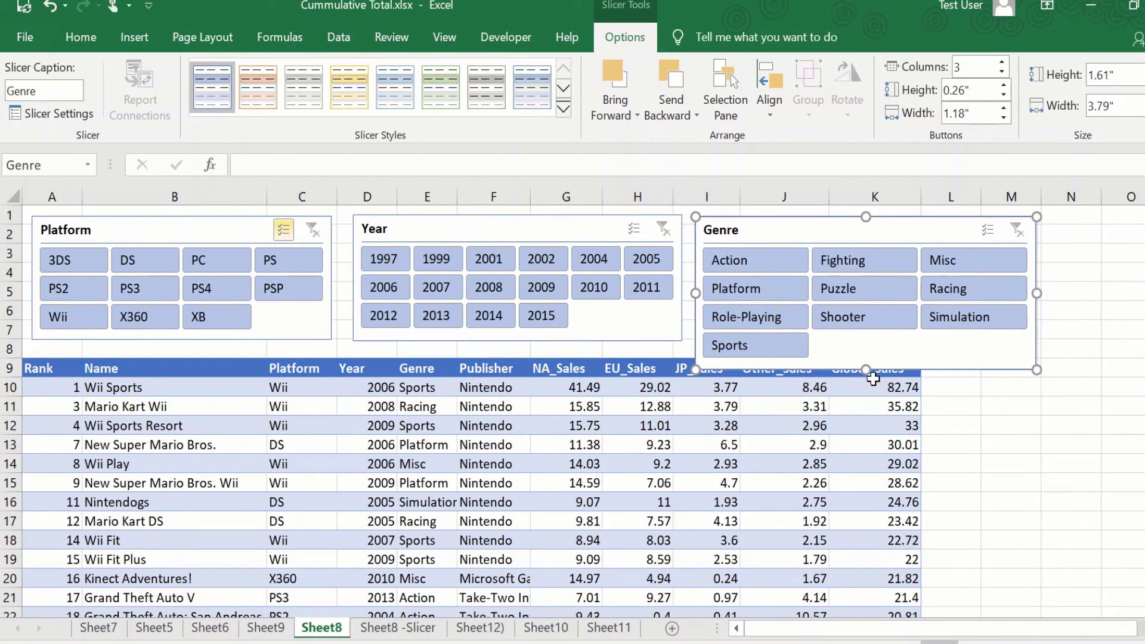
pyautogui.moveTo(867, 370); pyautogui.dragTo(869, 346)
pyautogui.click(1026, 405)
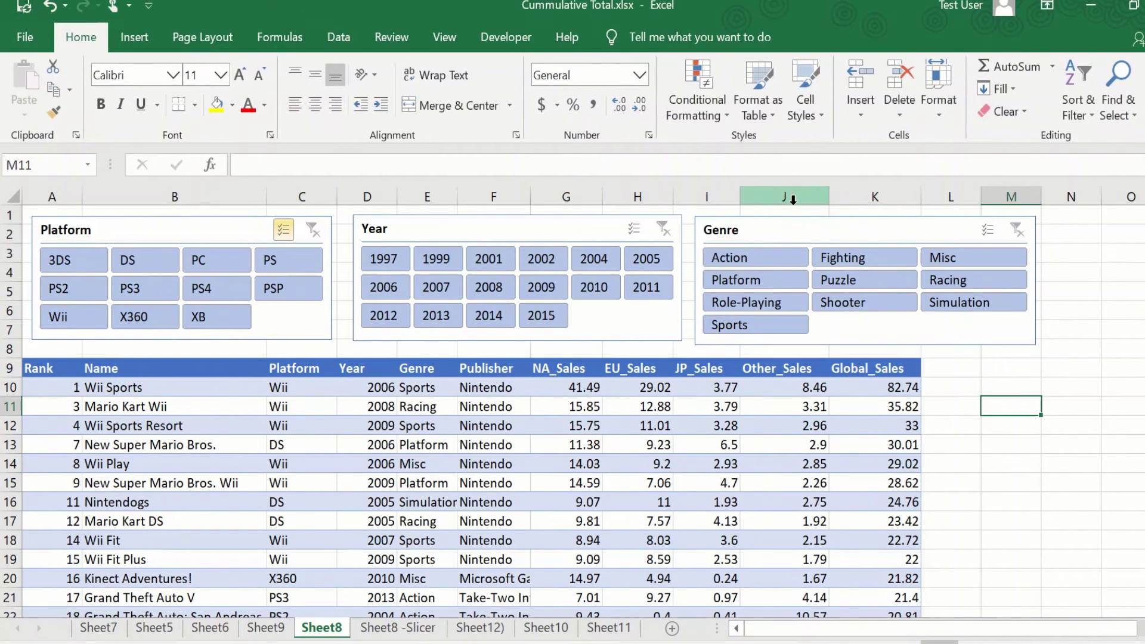
# Step: Reduce the Genre slicer's button width to 1 inch, shrinking the slicer to 3.25 inches
pyautogui.click(774, 229)
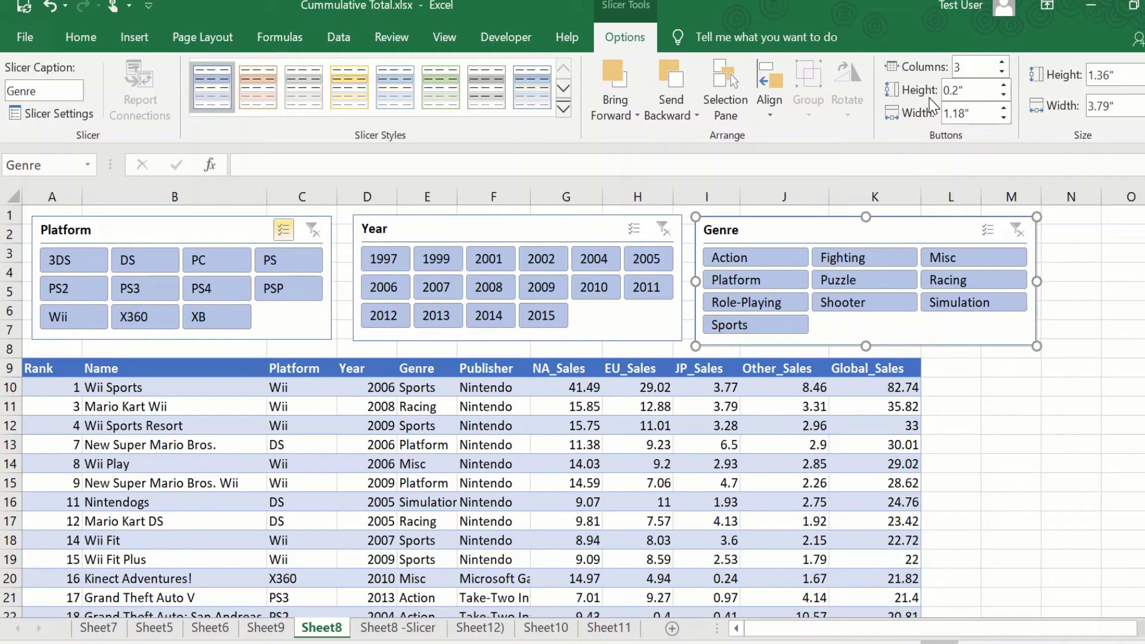
pyautogui.click(1003, 118)
pyautogui.click(1004, 118)
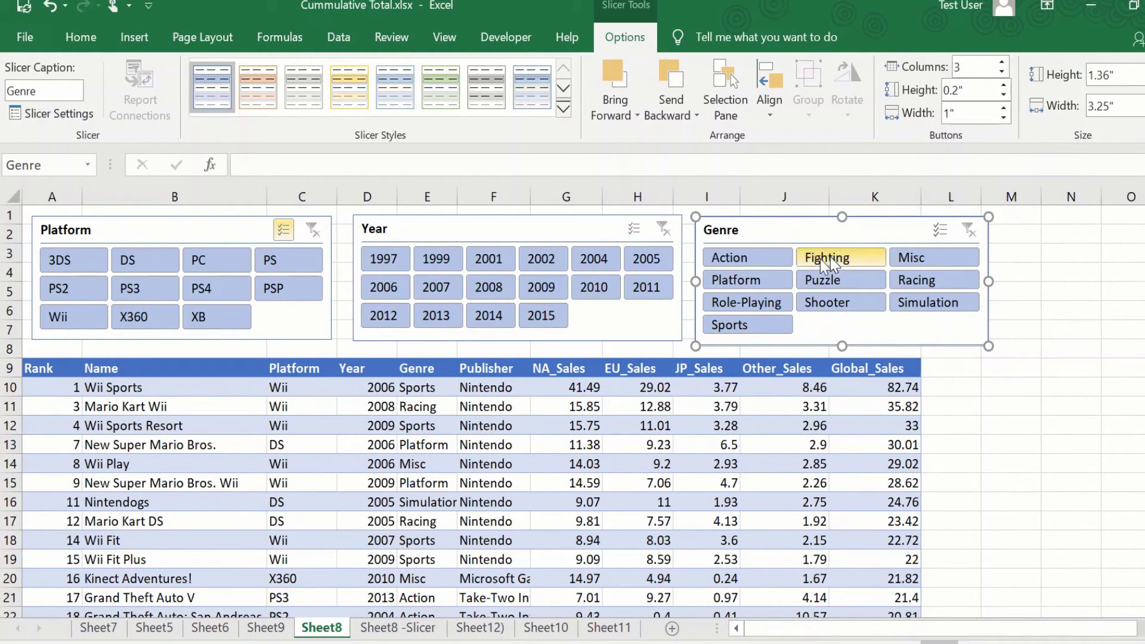
pyautogui.click(1018, 401)
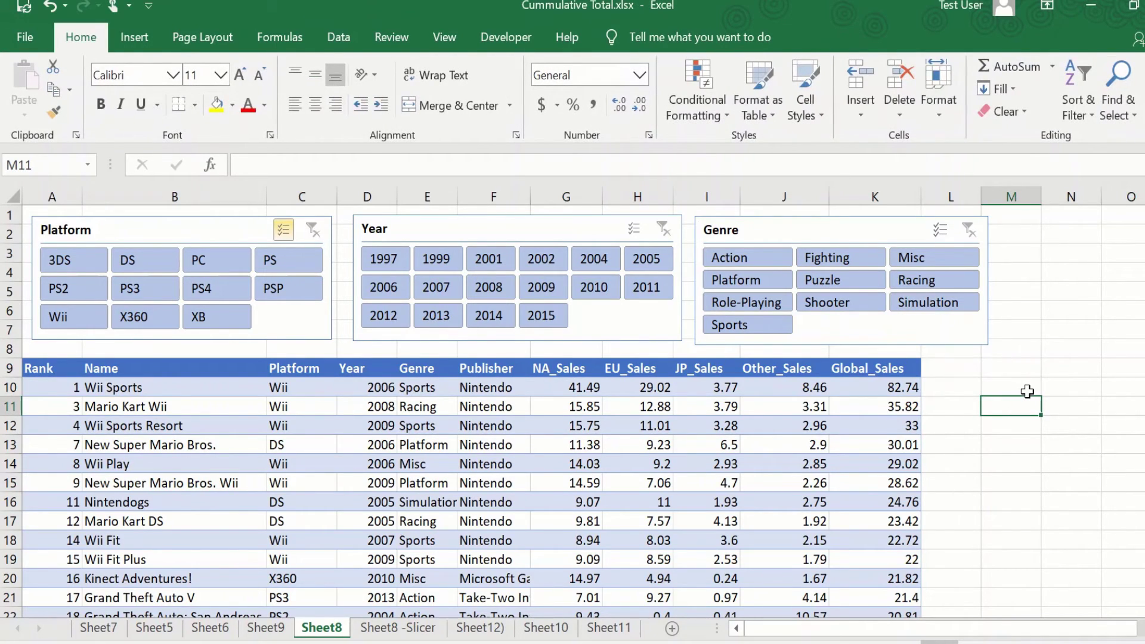
# Step: Filter to Action, 2013 and PS3 only, leaving the Grand Theft Auto V row
pyautogui.click(736, 257)
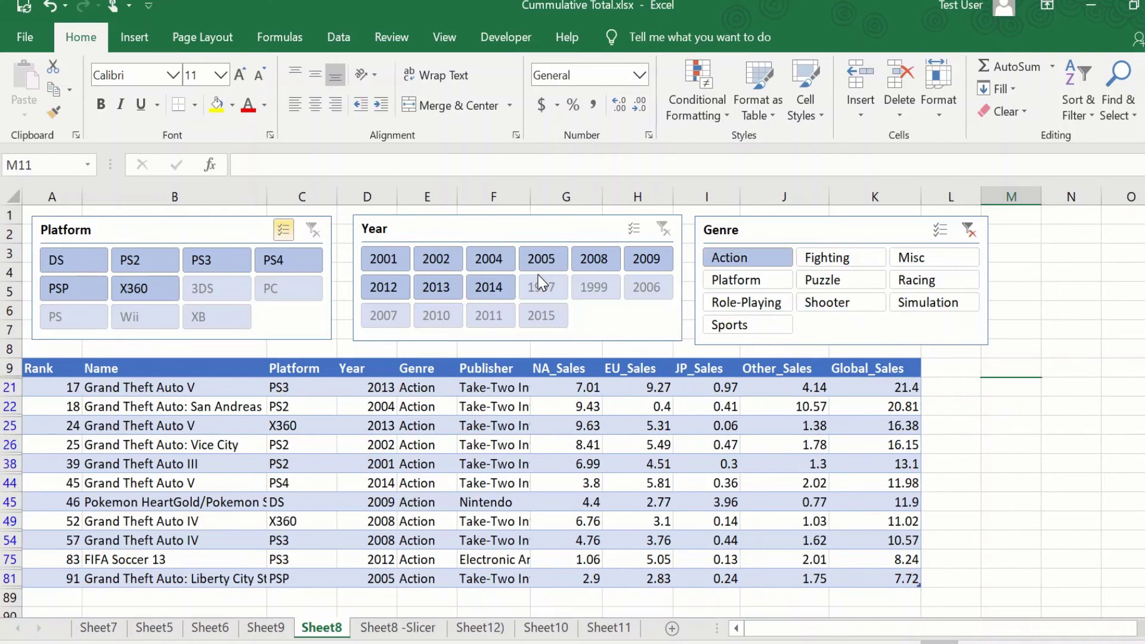
pyautogui.click(429, 288)
pyautogui.click(135, 263)
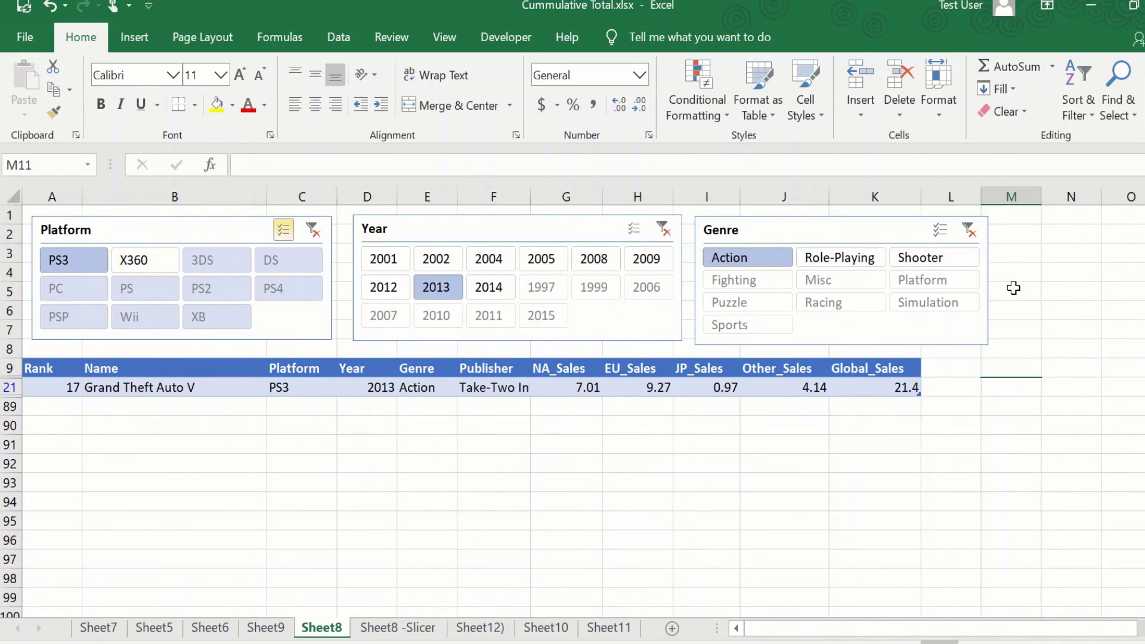